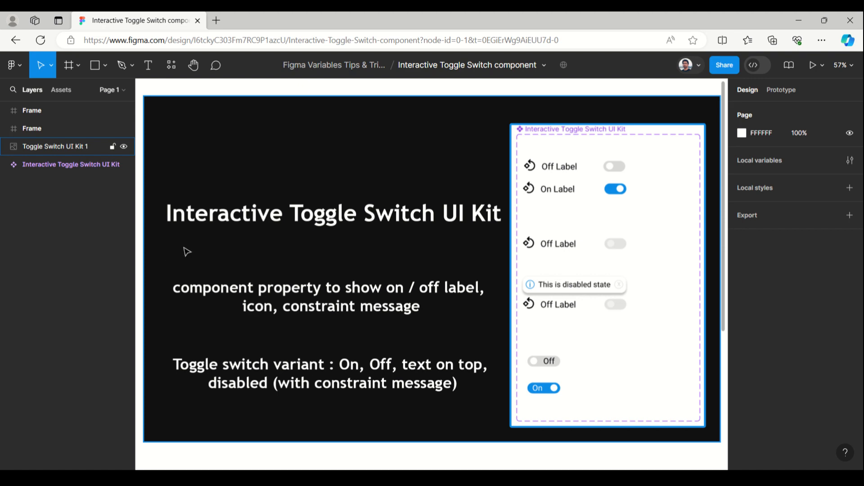
Draw a frame about 594 × 451 to the right of the black cover banner and give it a black stroke
scroll(184, 250, "down", 2)
scroll(183, 250, "down", 3)
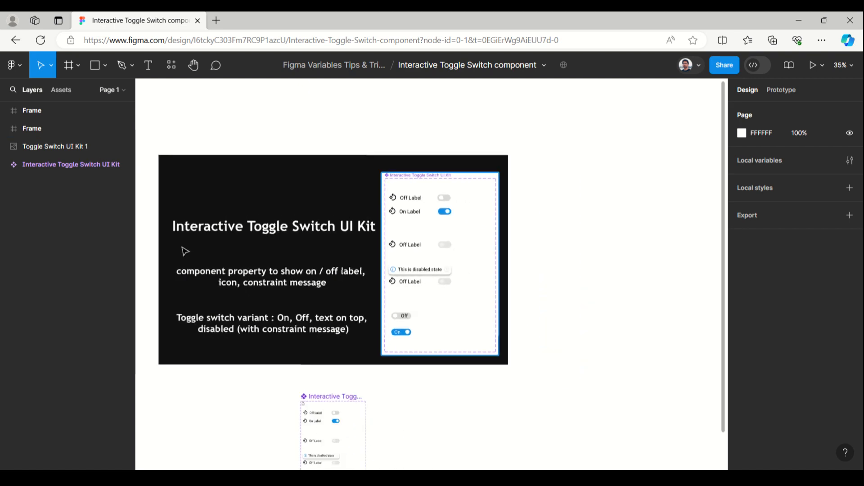
left_click(75, 66)
left_click(71, 92)
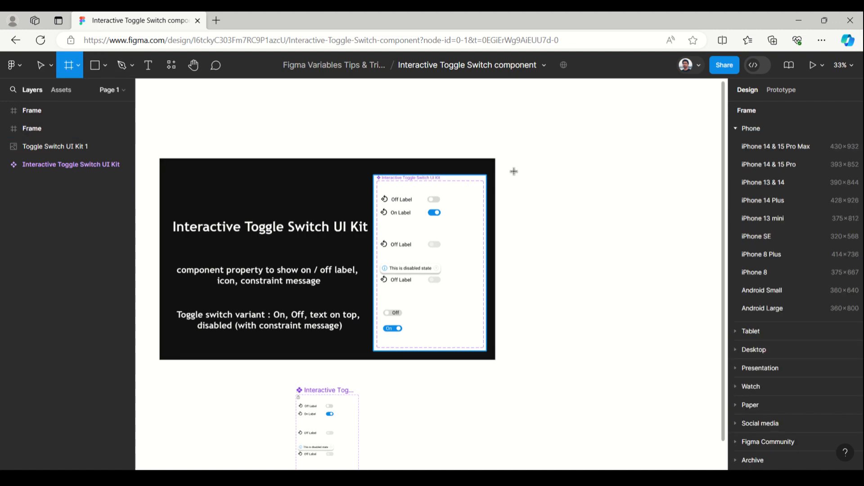
mouse_move(509, 158)
left_mouse_down()
mouse_move(534, 220)
mouse_move(619, 243)
left_mouse_up()
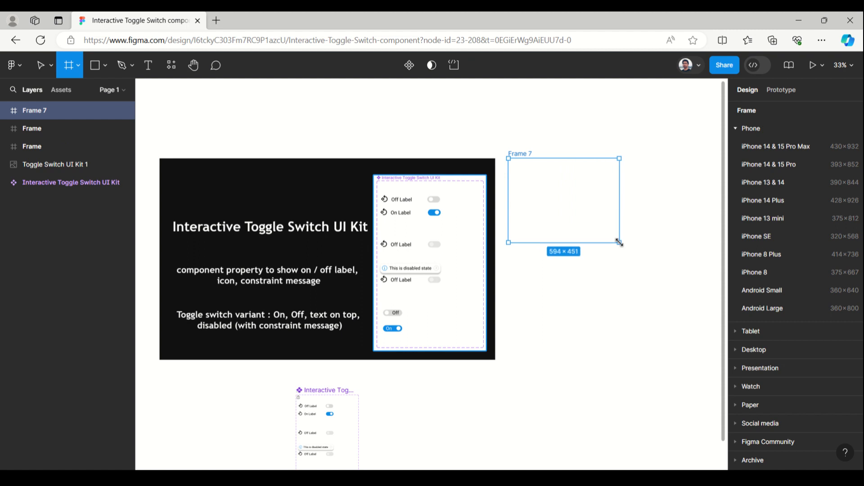
key("shift+2")
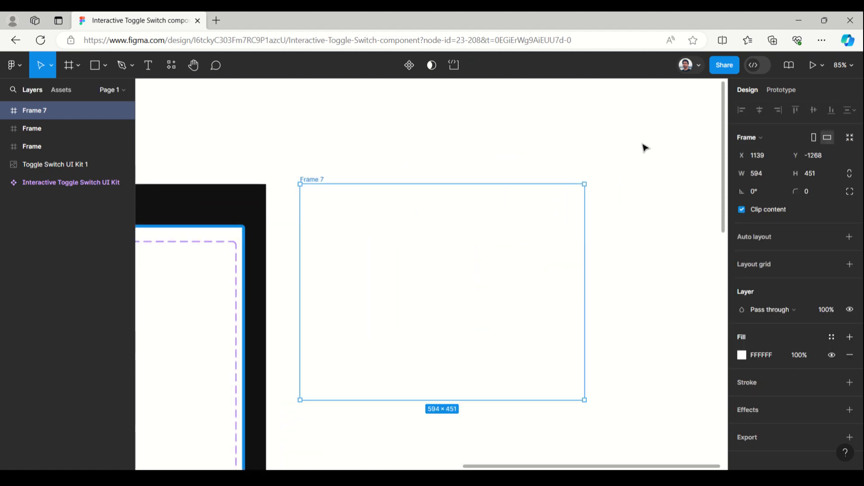
left_click(754, 381)
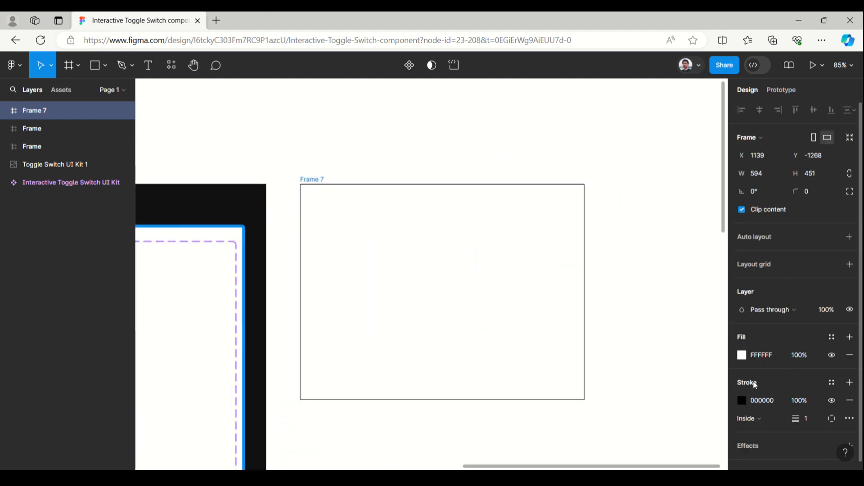
Place an instance of the Interactive Toggle Switch UI Kit component near the new frame's upper-left corner, at about X 20, Y 37
left_click(69, 92)
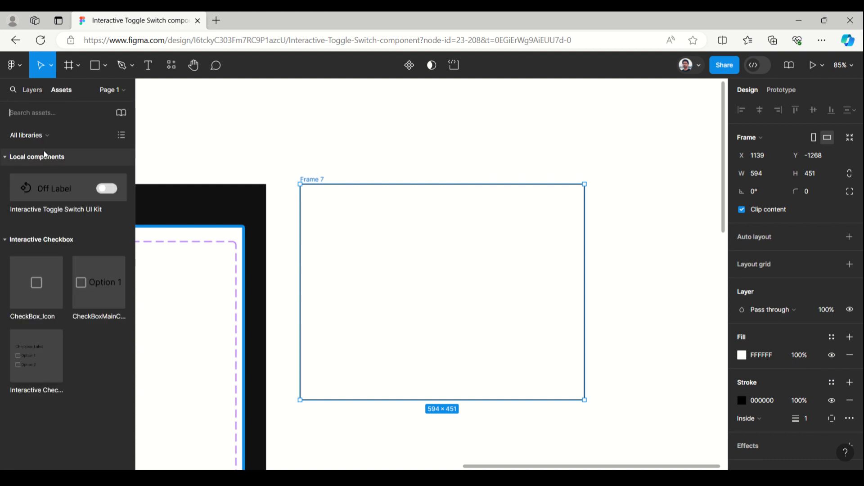
left_click_drag(53, 188, 340, 208)
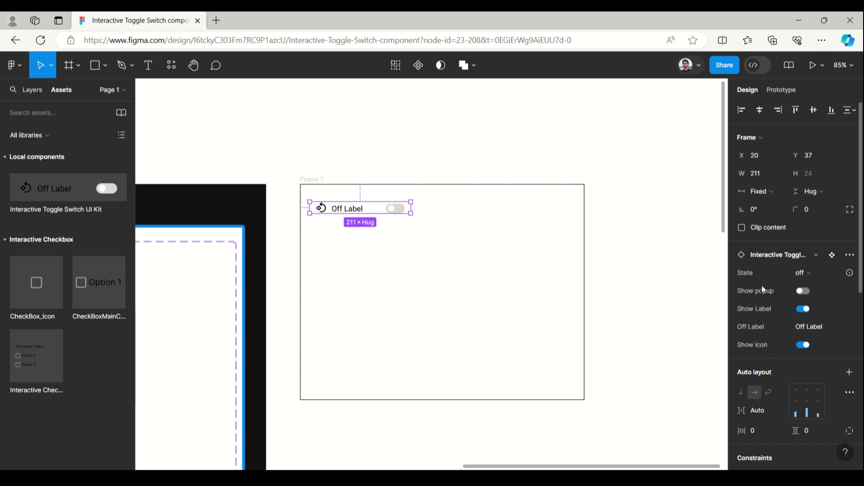
Try hiding the toggle instance's label and its icon, restoring each one
left_click(802, 310)
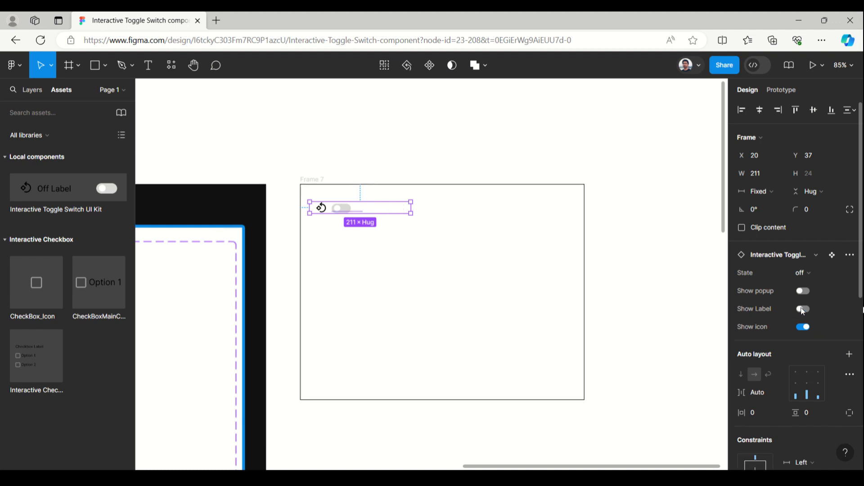
left_click(804, 310)
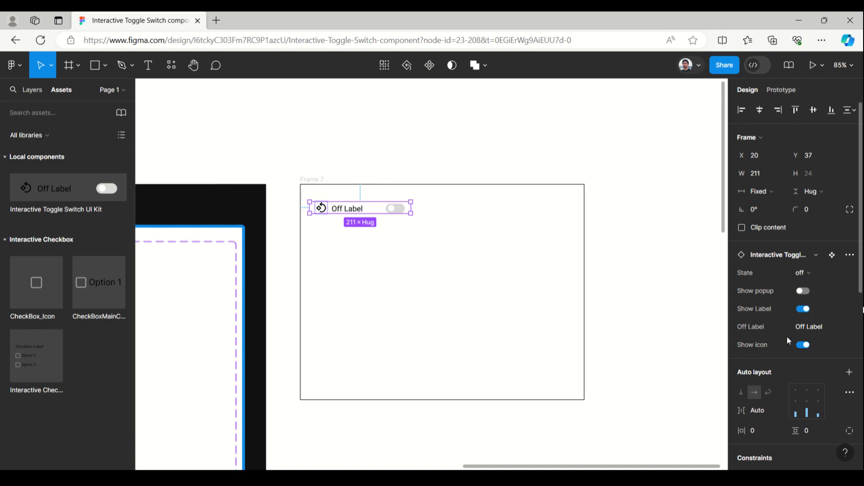
left_click(803, 346)
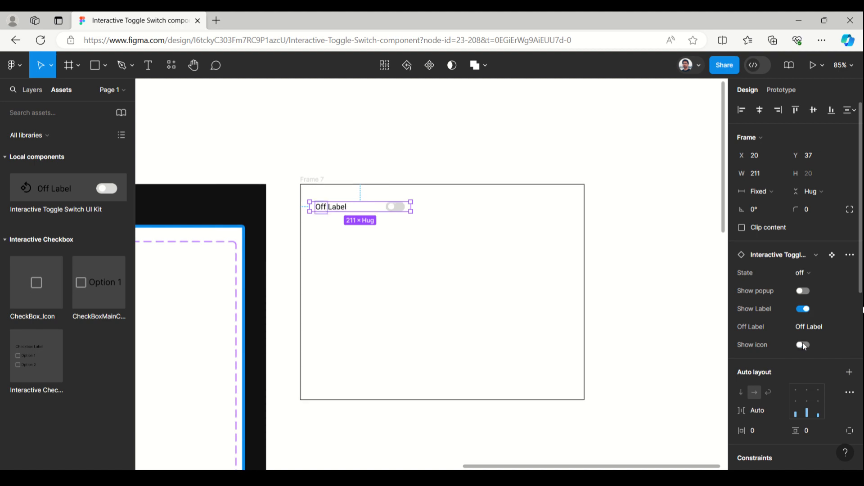
left_click(803, 346)
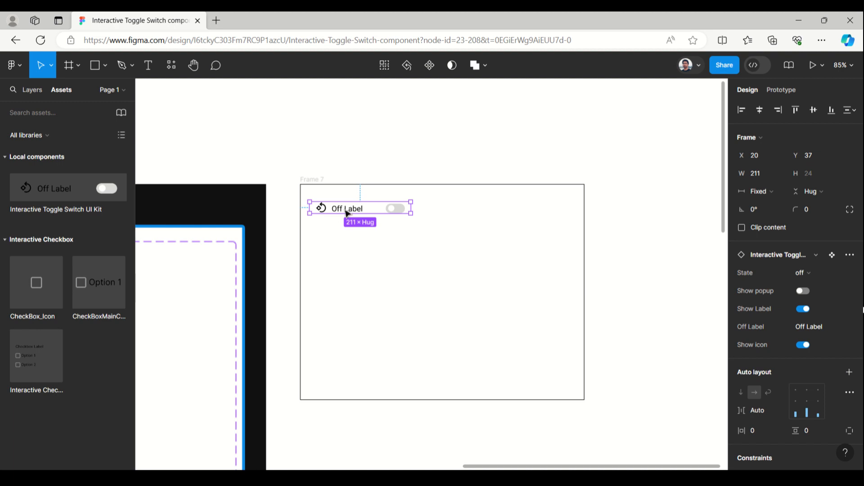
Duplicate the toggle instance below the first one, at about X 22, Y 98, and try its On state before returning it to off
left_click_drag(347, 213, 350, 243)
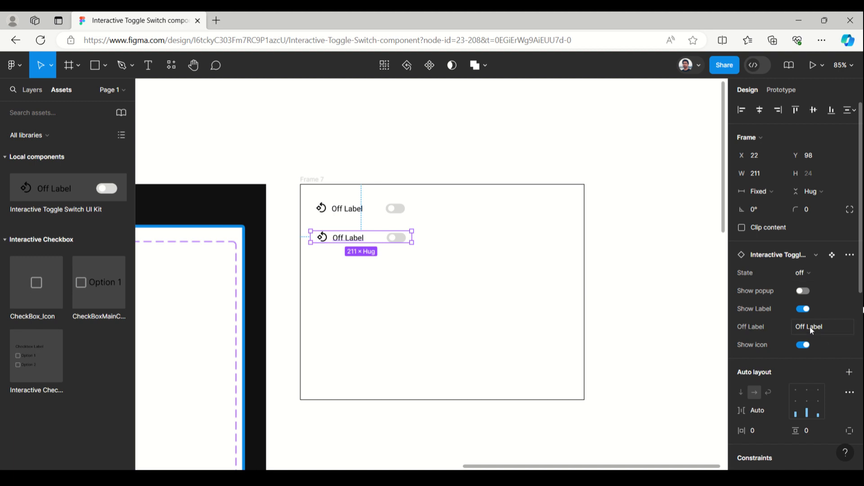
left_click(813, 275)
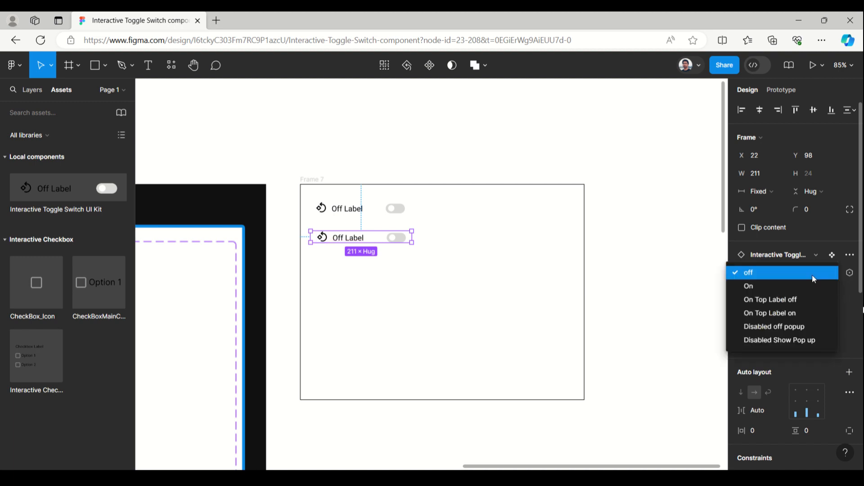
left_click(764, 283)
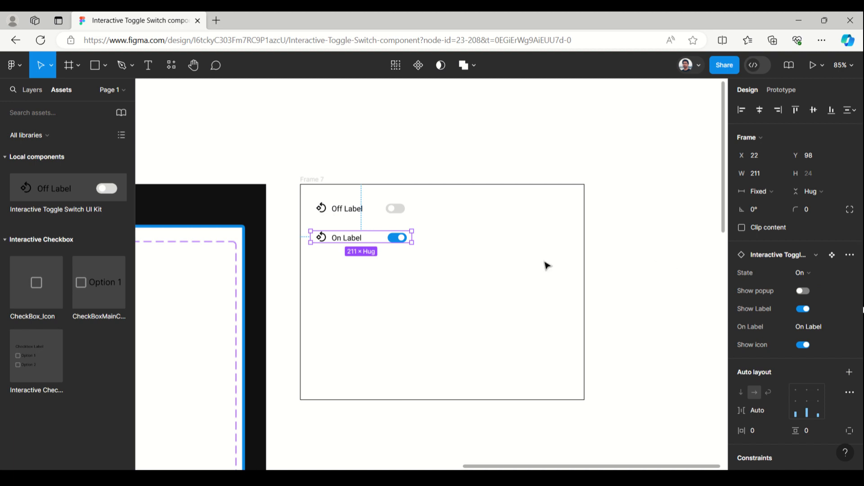
left_click(815, 274)
left_click(765, 258)
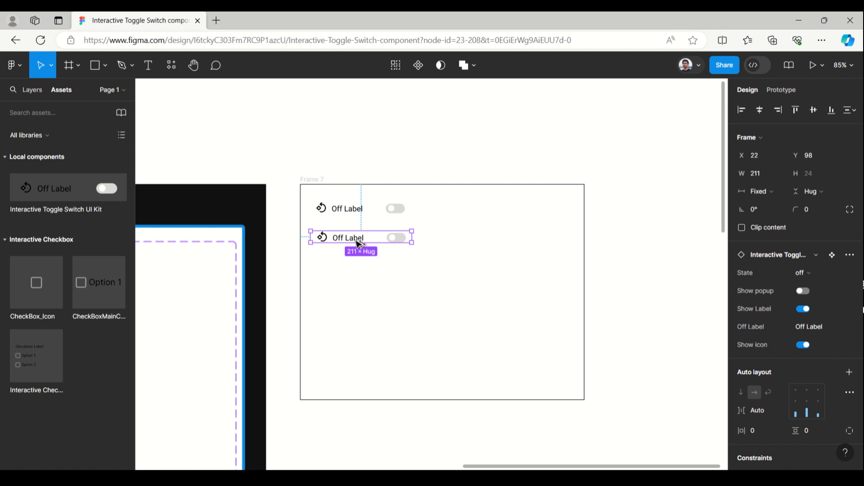
Duplicate the second toggle below itself, set the copy's state to On Top Label off, and move it to about X 37, Y 159
left_click_drag(358, 243, 359, 268)
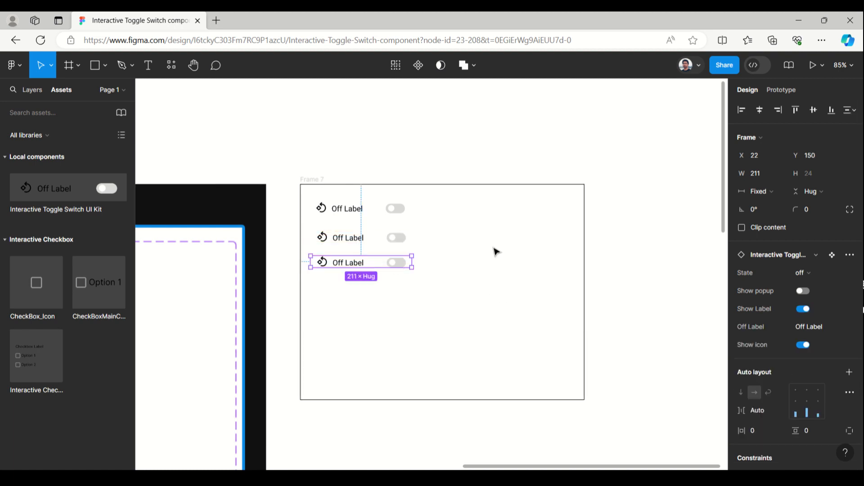
left_click(829, 272)
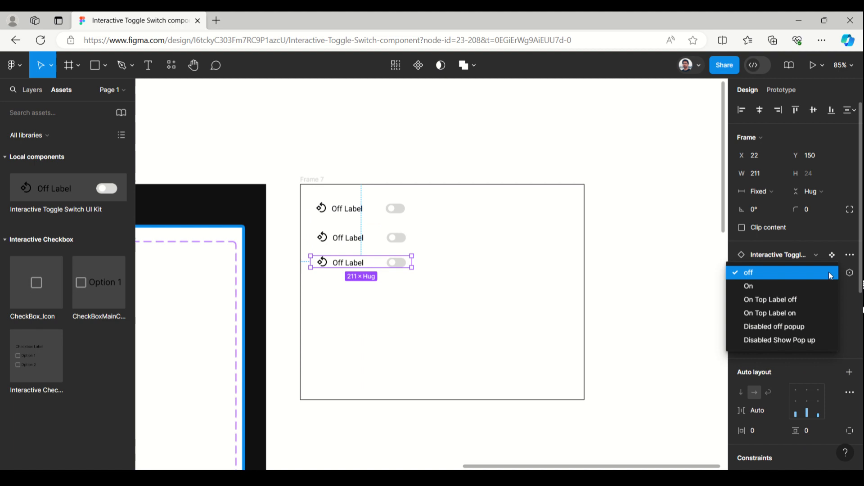
left_click(817, 300)
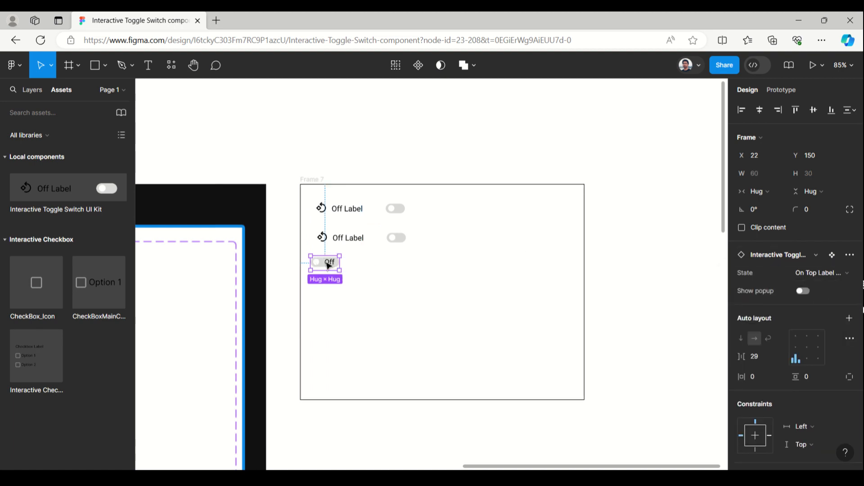
left_click_drag(329, 266, 335, 270)
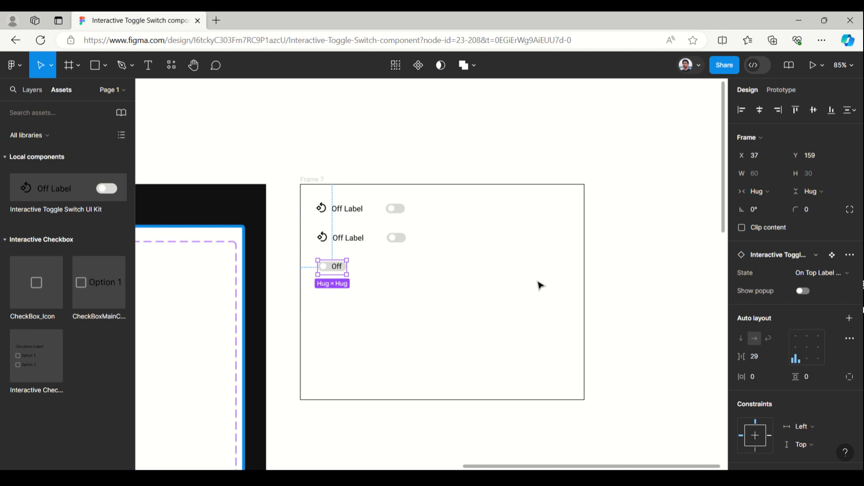
Duplicate the second toggle below the small Off switch, at about X 20, Y 213, and set the copy's state to Disabled off popup
left_click(349, 243)
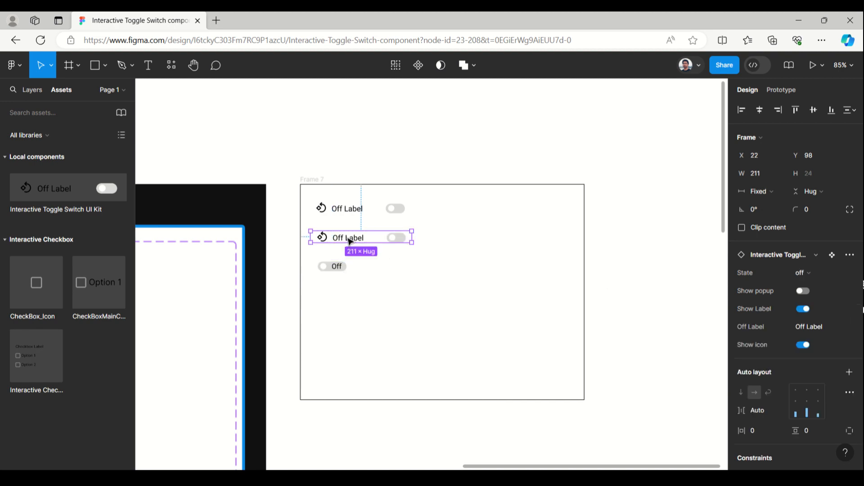
left_click_drag(350, 241, 349, 294)
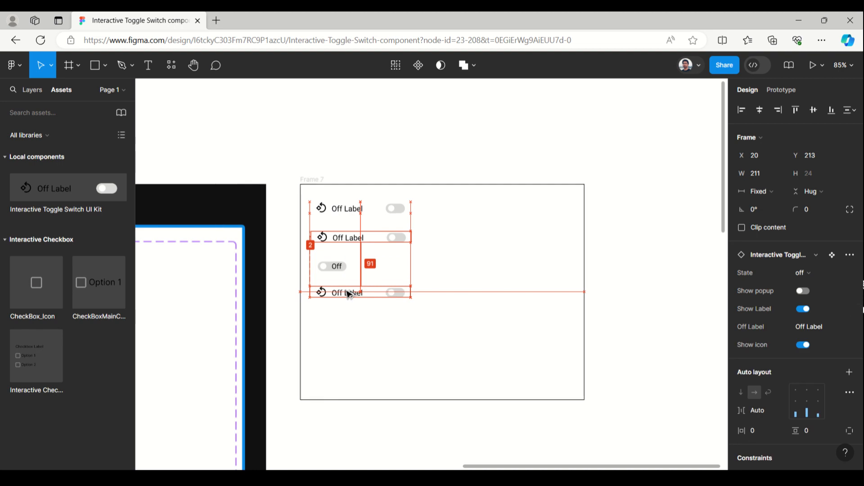
left_click(834, 271)
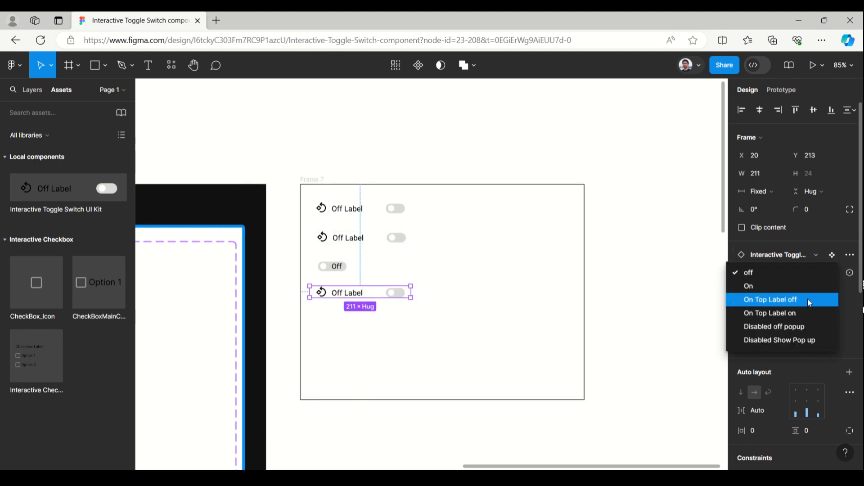
left_click(804, 322)
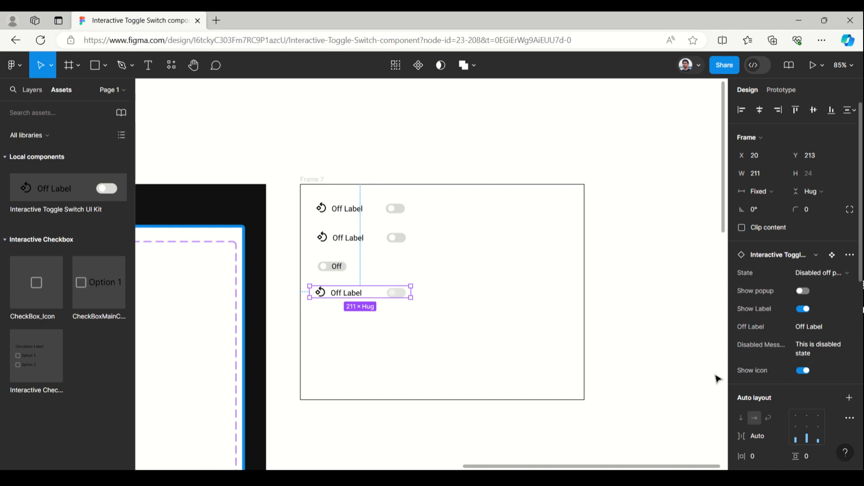
Try hiding the disabled toggle's icon and its label, restoring each one
left_click(803, 371)
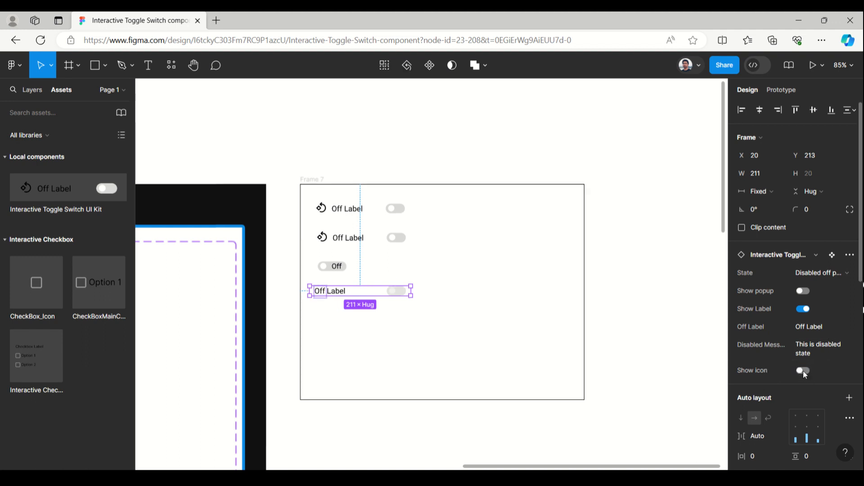
left_click(803, 370)
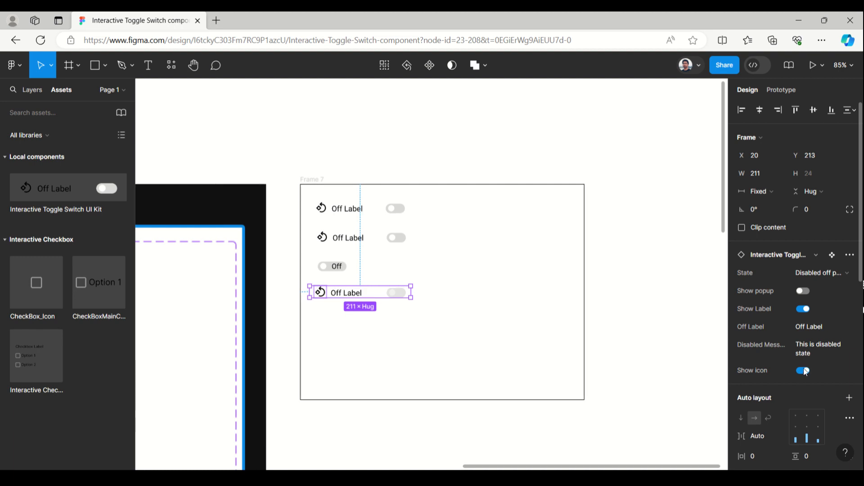
left_click(803, 309)
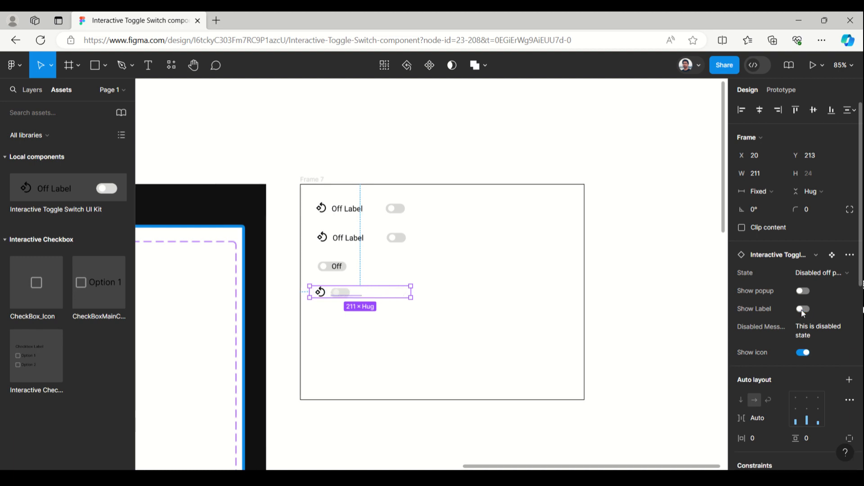
left_click(806, 309)
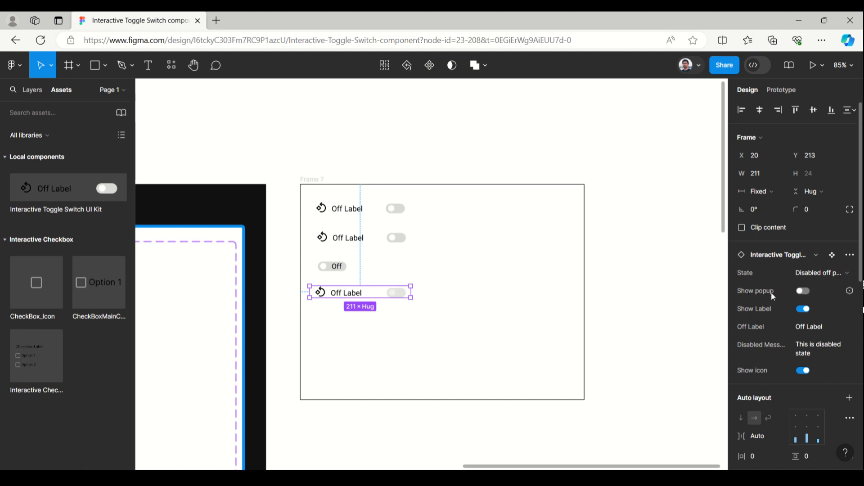
Show the popup on the disabled toggle and move the instance down to Y 243, clear of the Off switch
left_click(809, 294)
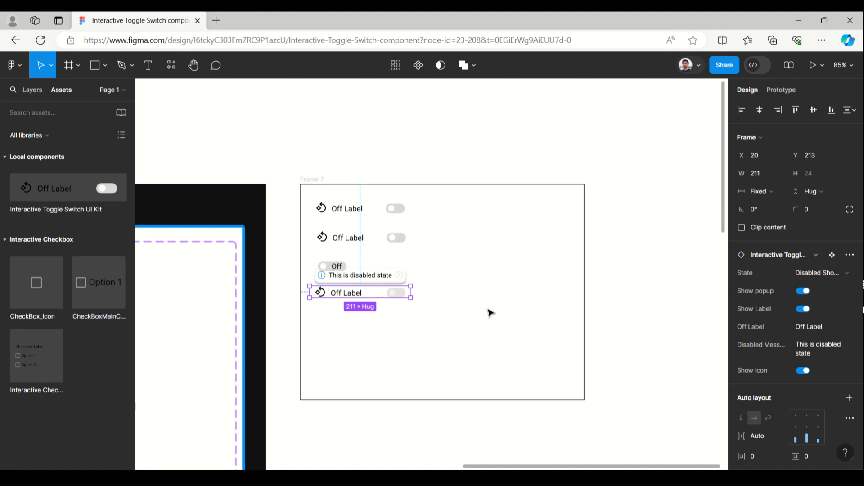
key("Tab")
left_click(625, 293)
left_click(386, 292)
key("shift+Down")
key("shift+Down")
key("shift+Down")
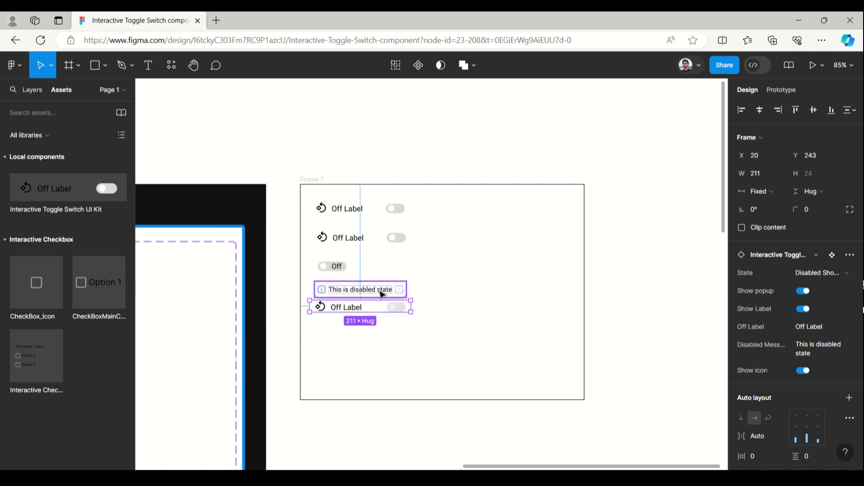
Shorten the disabled toggle's popup message to "disabled state" and finish editing the text
double_click(382, 295)
double_click(381, 294)
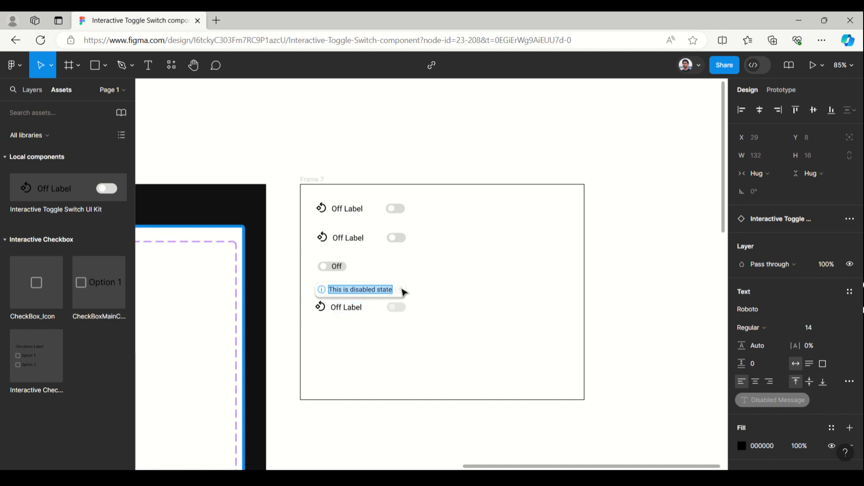
left_click(348, 289)
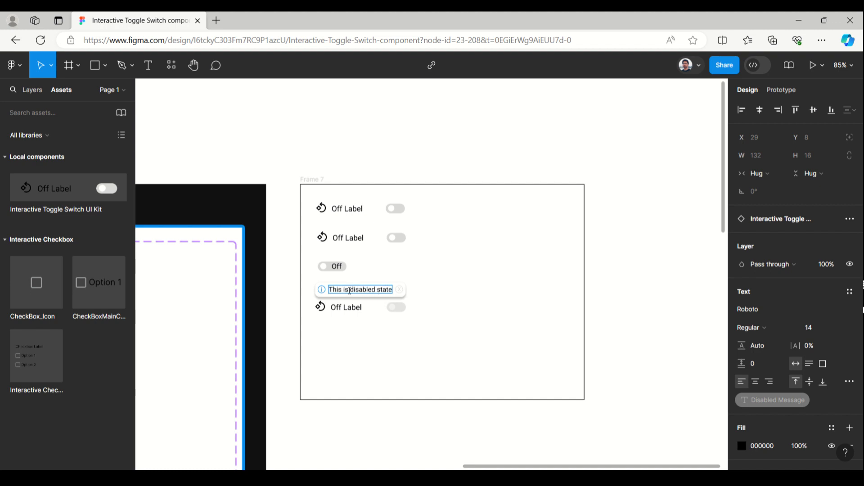
left_click_drag(350, 290, 336, 290)
key("BackSpace")
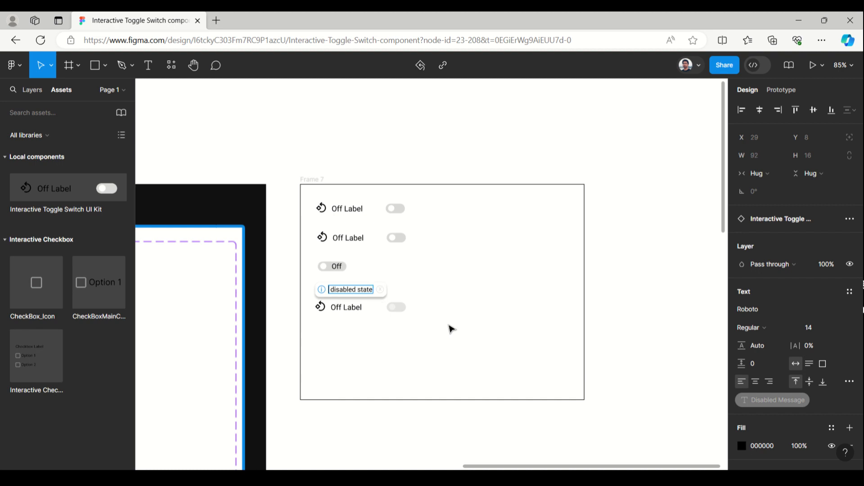
key("Delete")
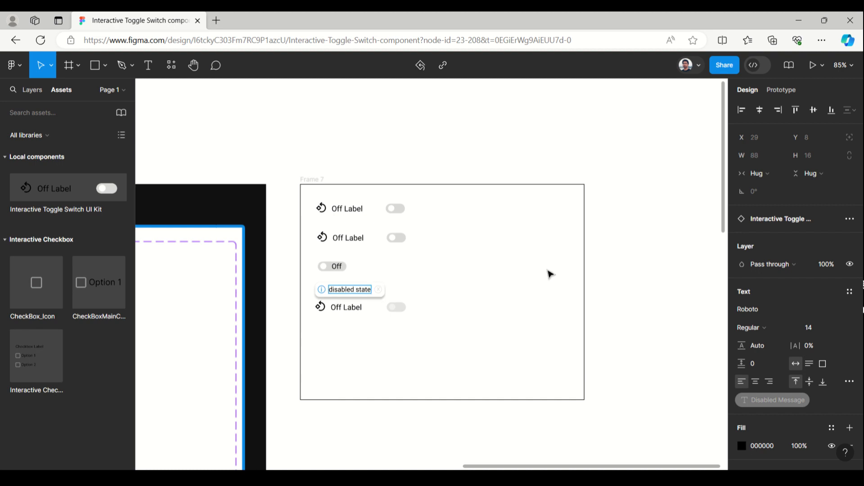
key("Escape")
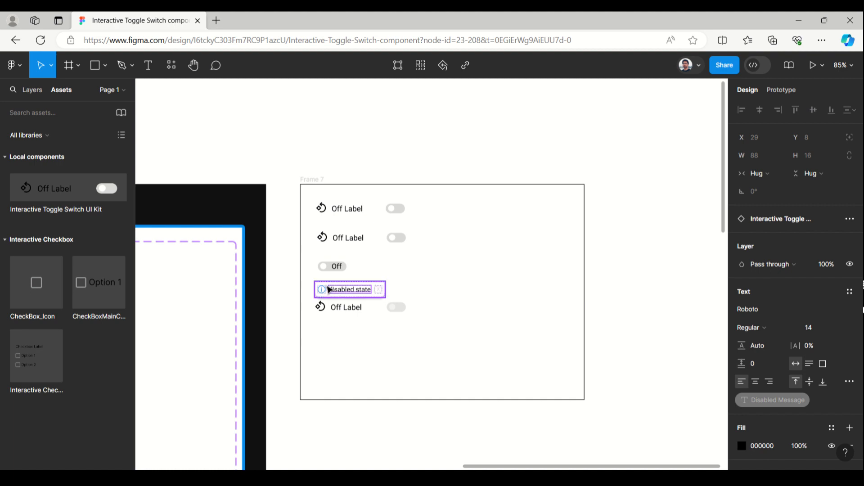
key("Escape")
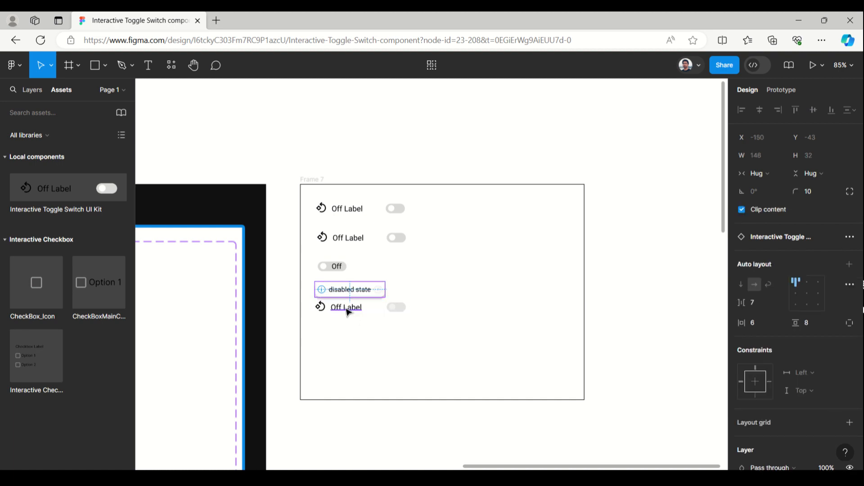
Turn off the popup on the disabled toggle instance
left_click(410, 309)
left_click(355, 309)
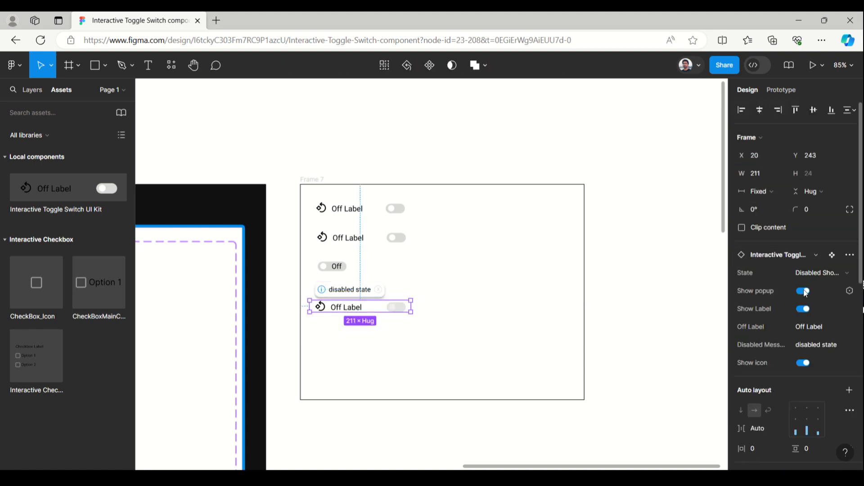
left_click(804, 291)
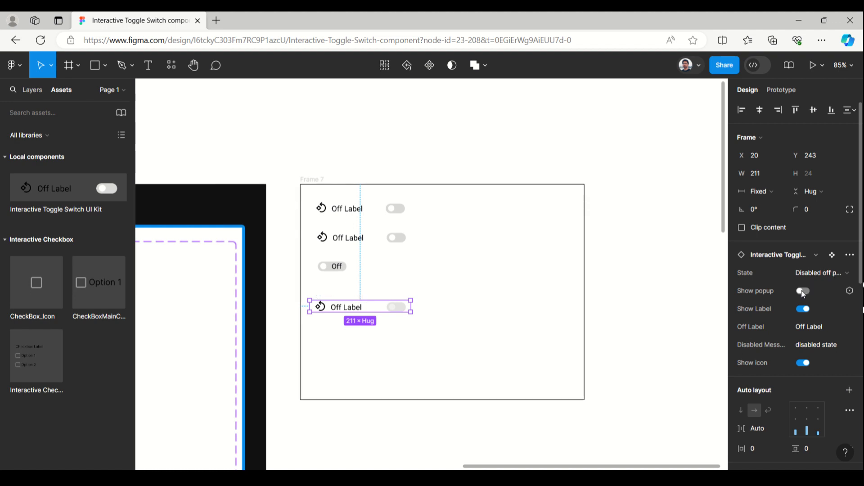
Present Frame 7 as a prototype in a new browser tab and return to the design file
left_click(314, 182)
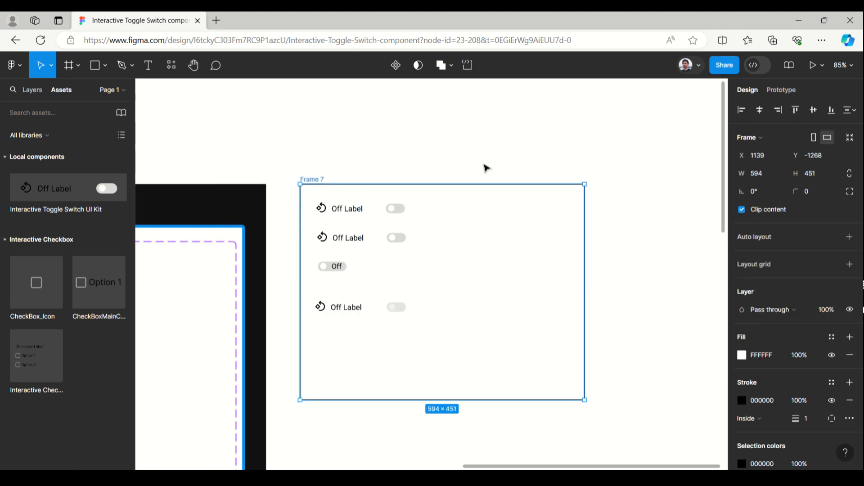
left_click(822, 71)
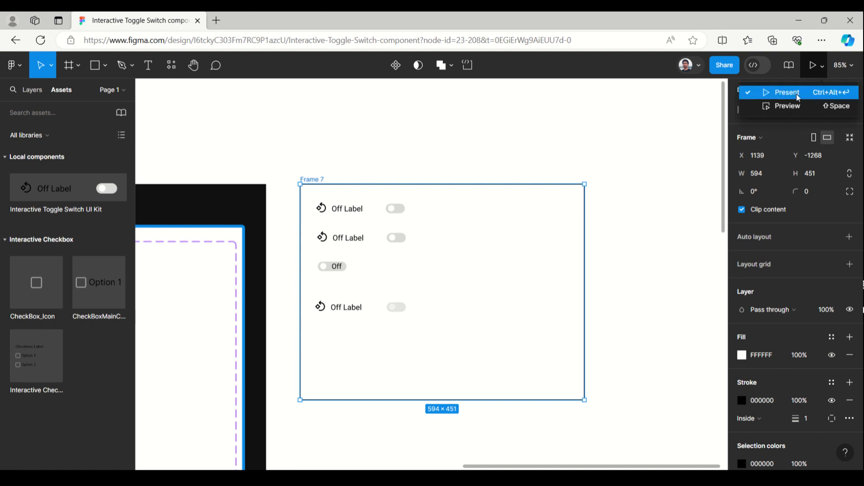
left_click(796, 92)
left_click(155, 22)
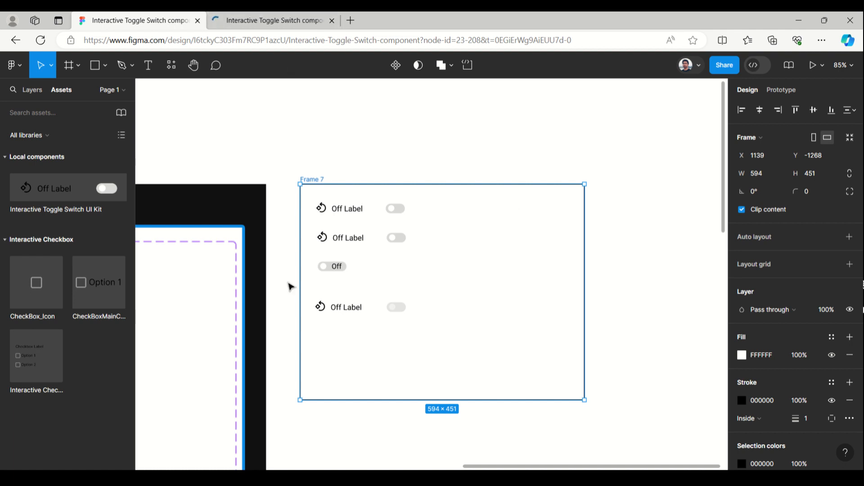
Set the disabled toggle's disabled message to "disabled state 123"
left_click(350, 312)
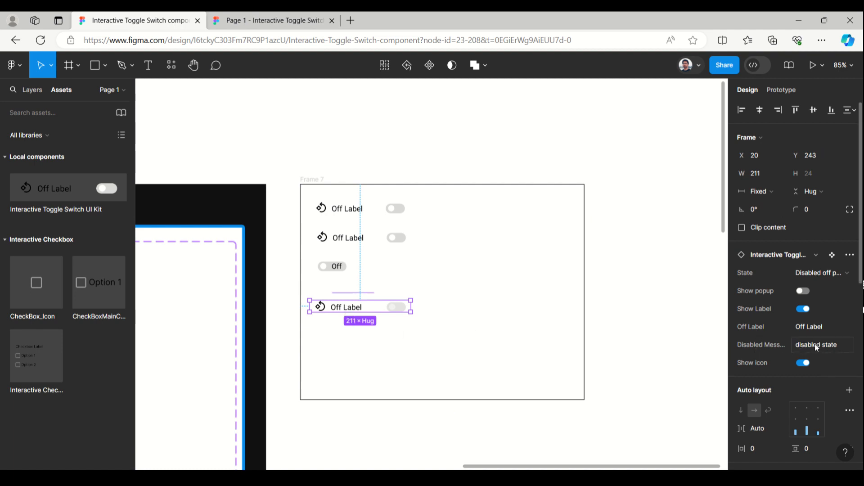
left_click(817, 331)
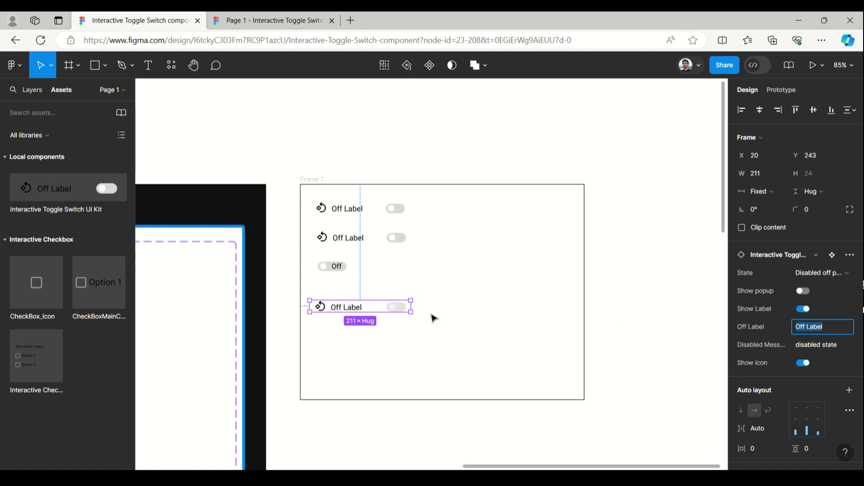
left_click(806, 344)
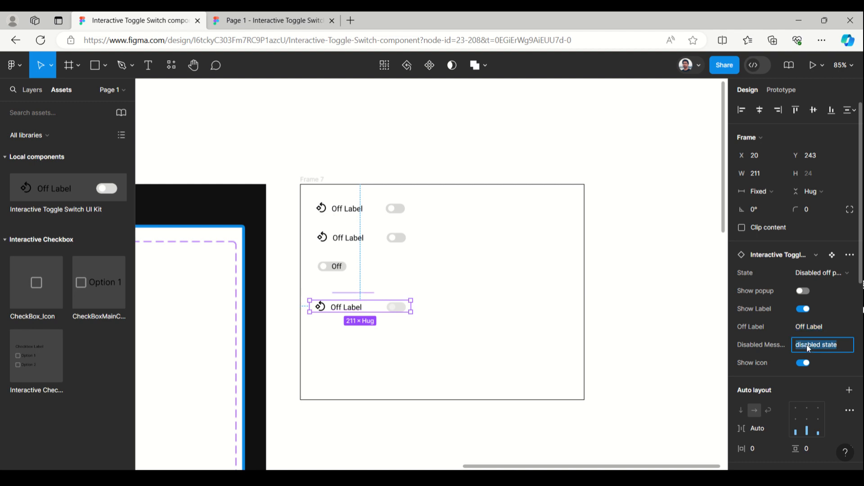
left_click(839, 345)
Switch to the running prototype, bring up the disabled toggle's popup message and dismiss it
left_click(262, 23)
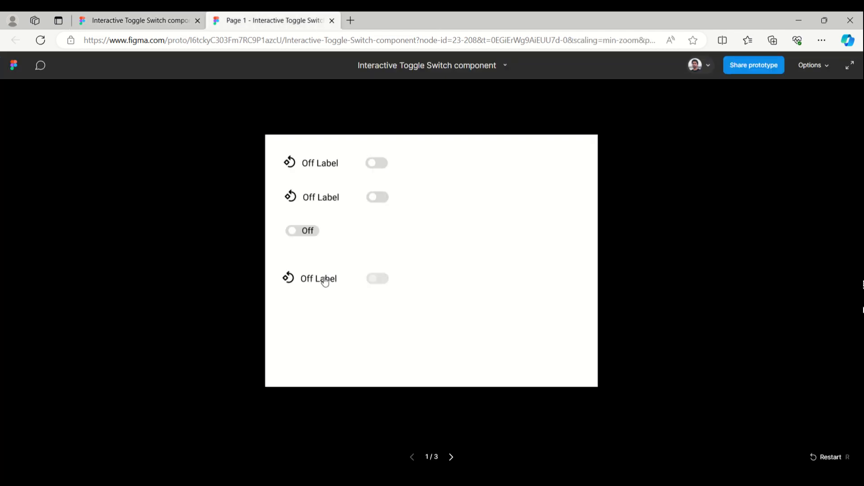
mouse_move(325, 281)
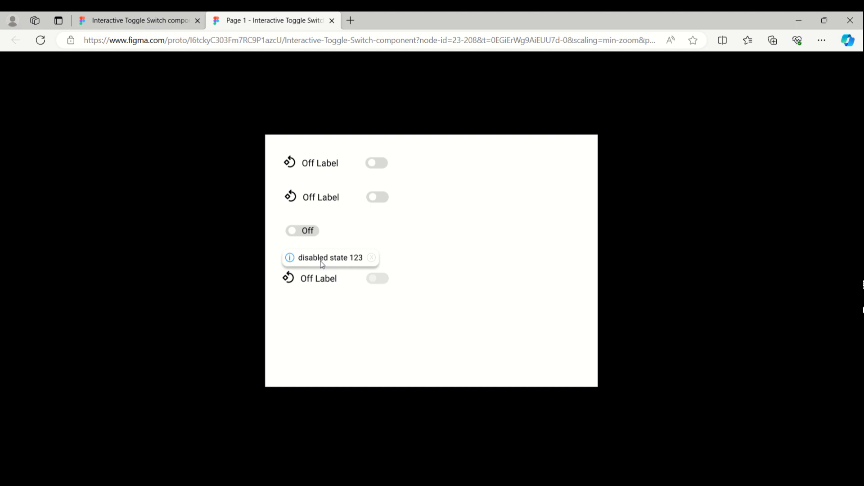
left_click(371, 259)
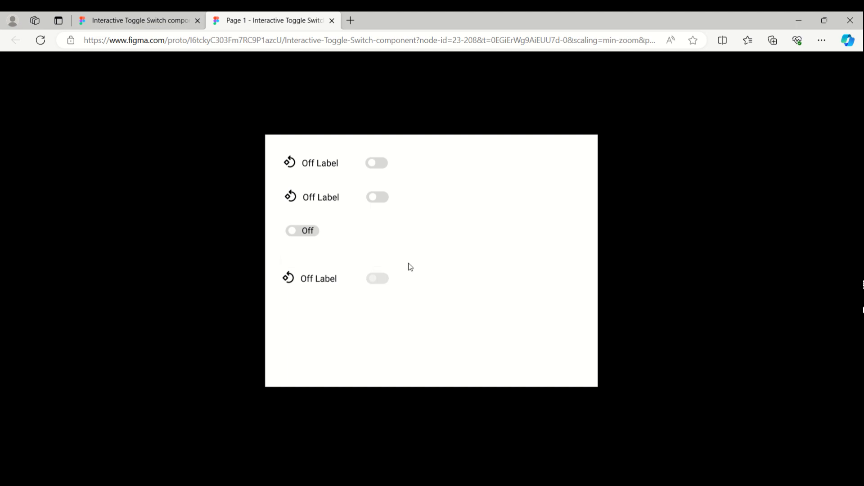
Test the small text switch and the second labelled switch in the prototype by toggling each repeatedly
left_click(301, 235)
left_click(301, 237)
left_click(301, 237)
left_click(302, 237)
left_click(302, 235)
left_click(378, 201)
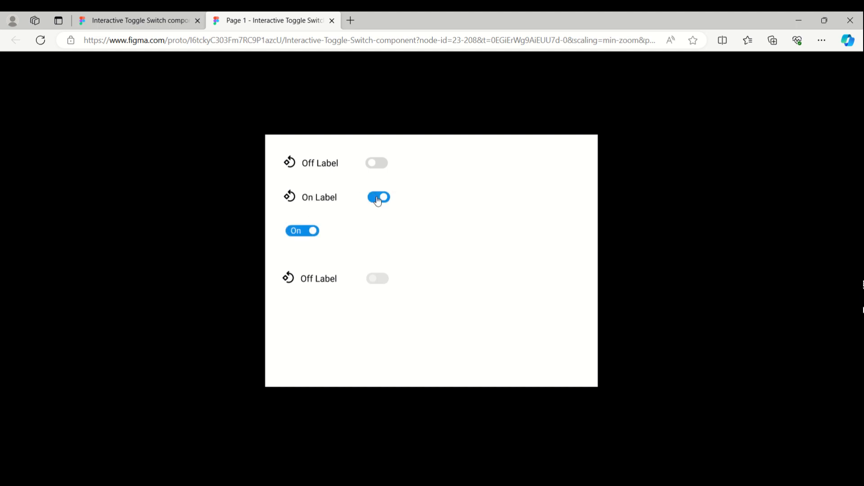
left_click(377, 201)
left_click(378, 201)
Return to the design file and set the first toggle's Off label to "Label1"
left_click(119, 22)
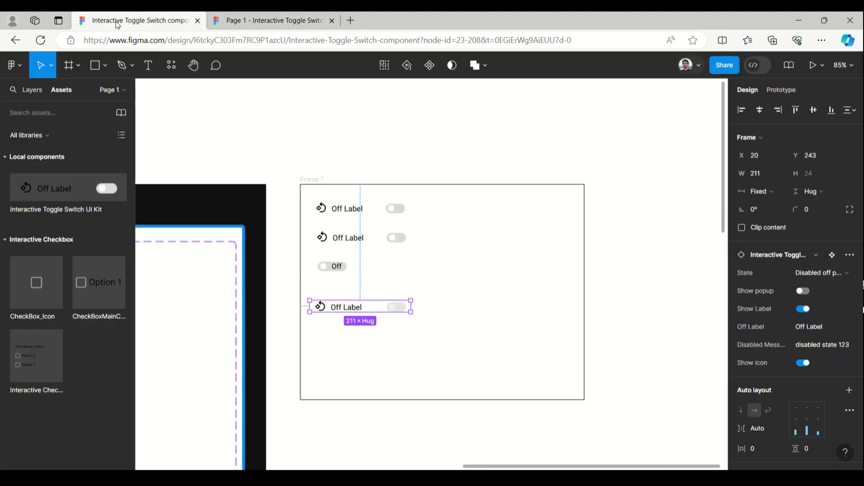
left_click(335, 208)
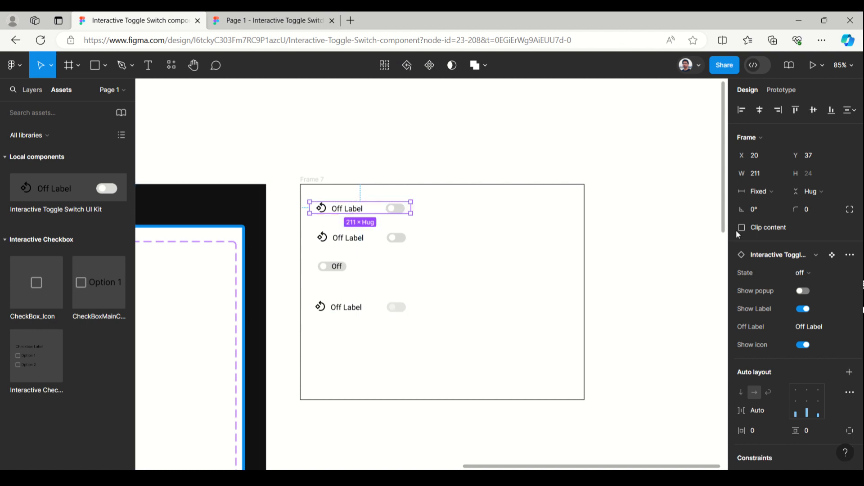
left_click(817, 329)
left_click(825, 327)
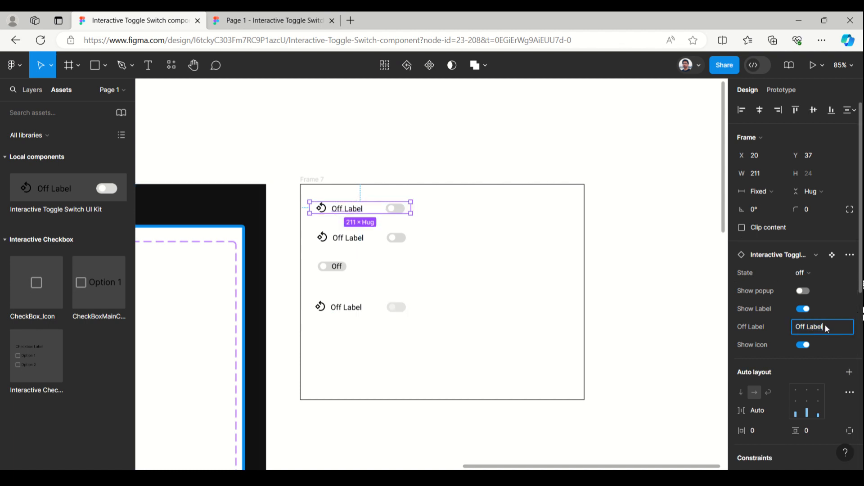
type("1")
key("BackSpace")
Change the first toggle's state to On and set its On label to "Label1"
left_click(815, 274)
left_click(763, 280)
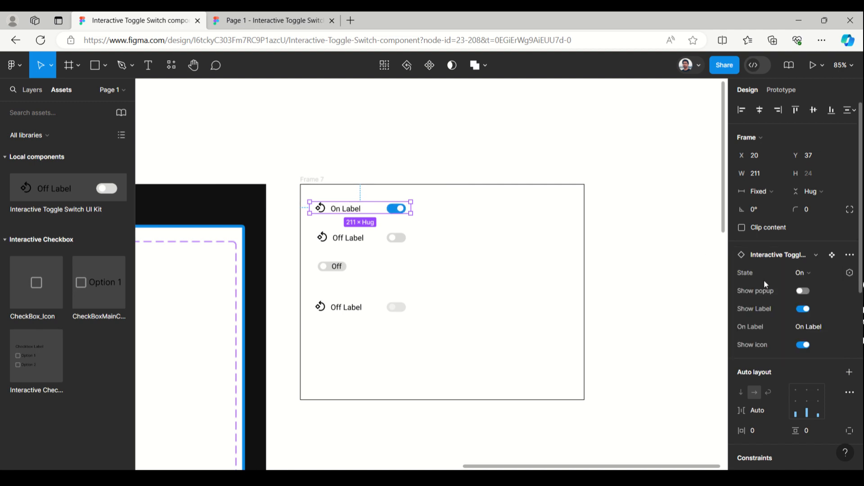
left_click(845, 331)
type("Label1")
Present Frame 7 again and toggle the Label1 switch off and back on in the prototype
left_click(307, 182)
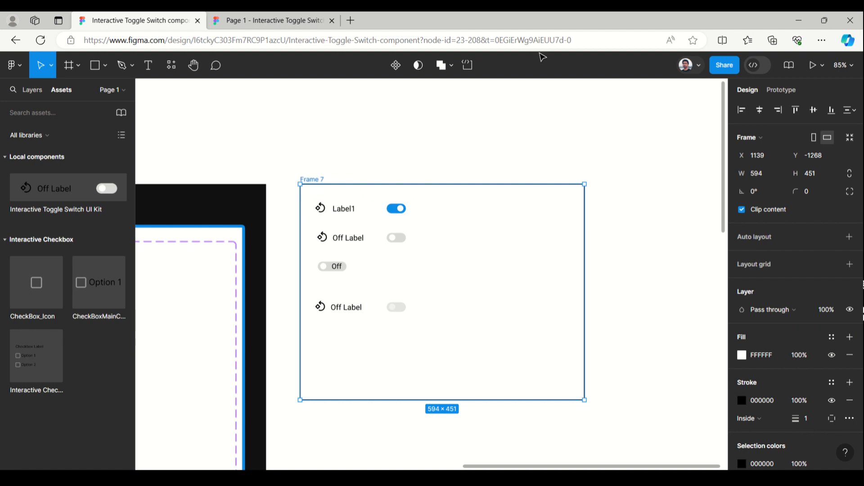
left_click(822, 68)
left_click(802, 93)
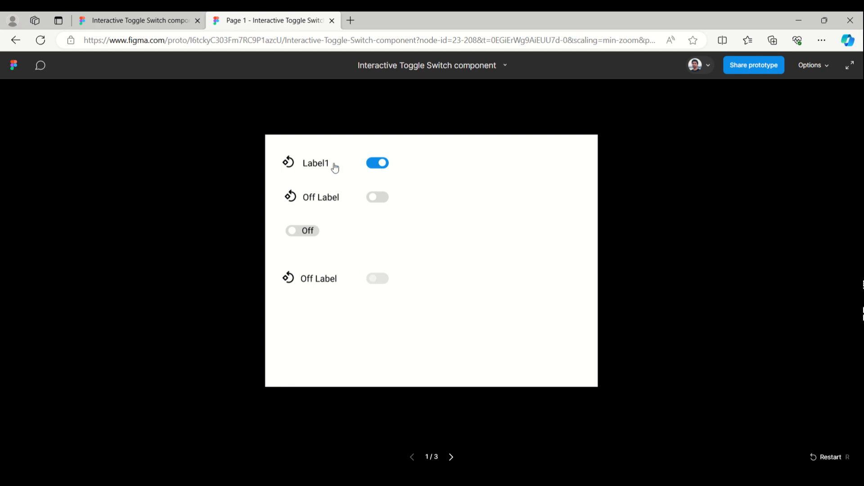
left_click(378, 164)
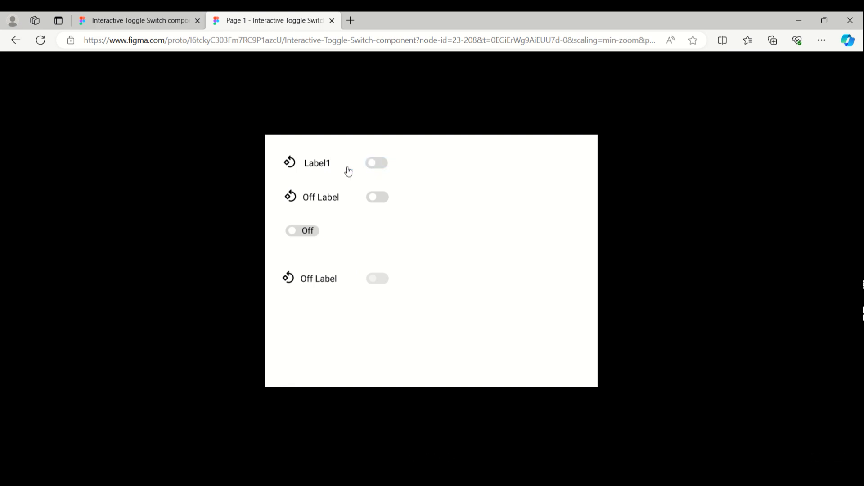
left_click(376, 166)
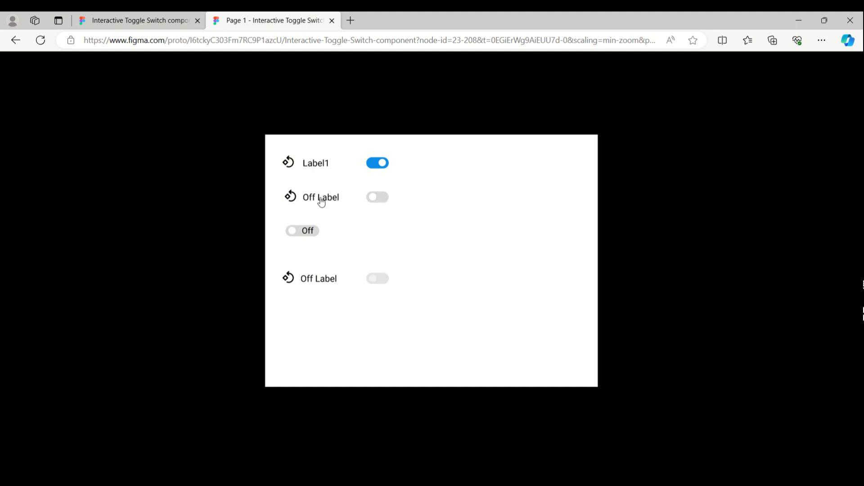
Toggle the second labelled switch to On and flip the small text switch on and off repeatedly in the prototype
left_click(382, 200)
left_click(382, 200)
left_click(381, 199)
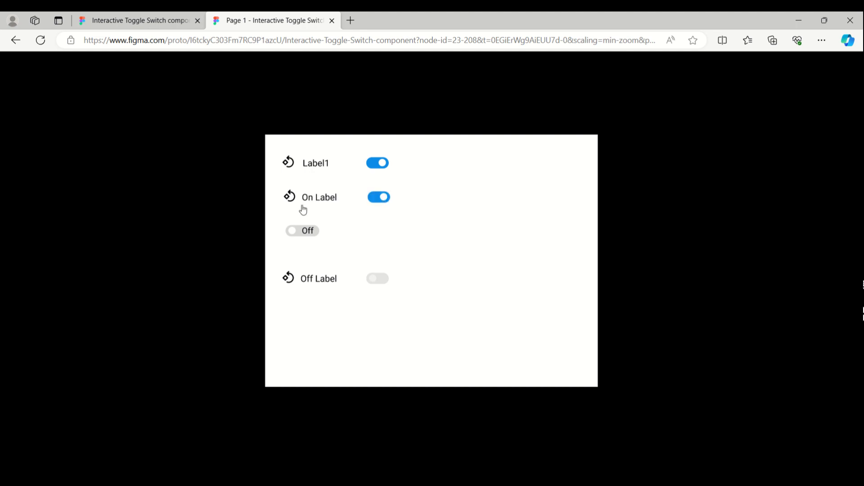
left_click(299, 234)
left_click(305, 239)
left_click(307, 236)
left_click(306, 236)
left_click(307, 236)
left_click(303, 237)
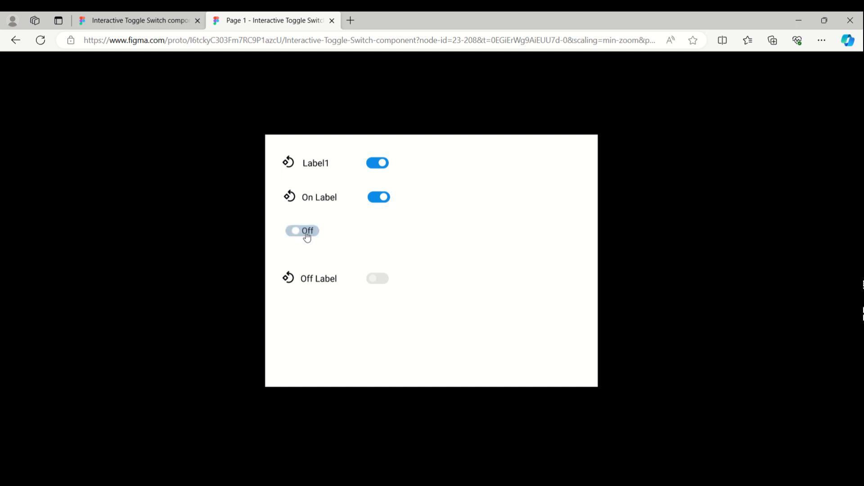
Bring up and dismiss the disabled switch's popup message in the prototype, and return to the design file
left_click(378, 281)
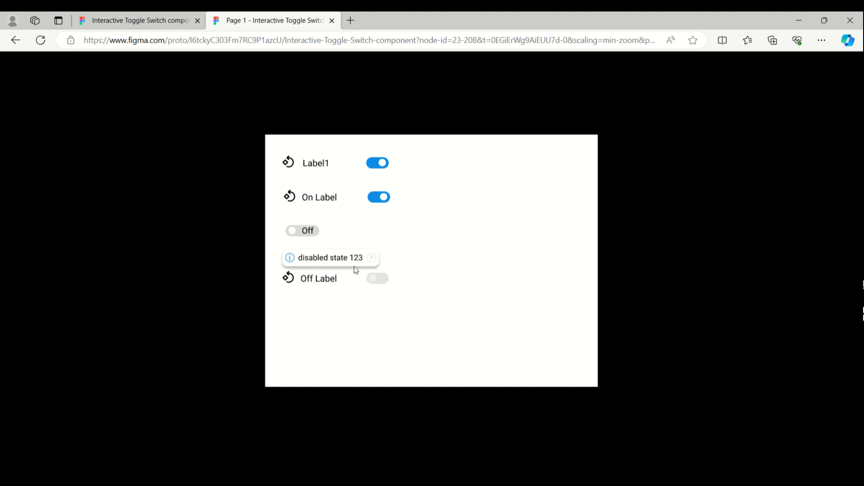
left_click(374, 259)
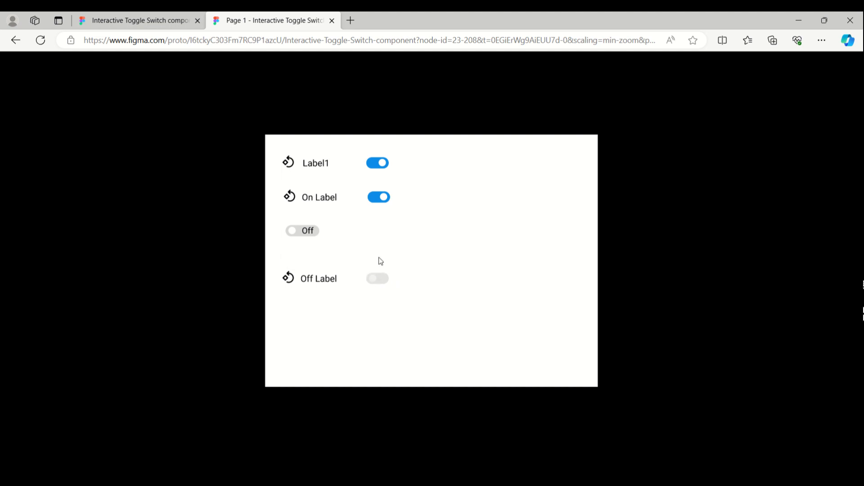
left_click(176, 19)
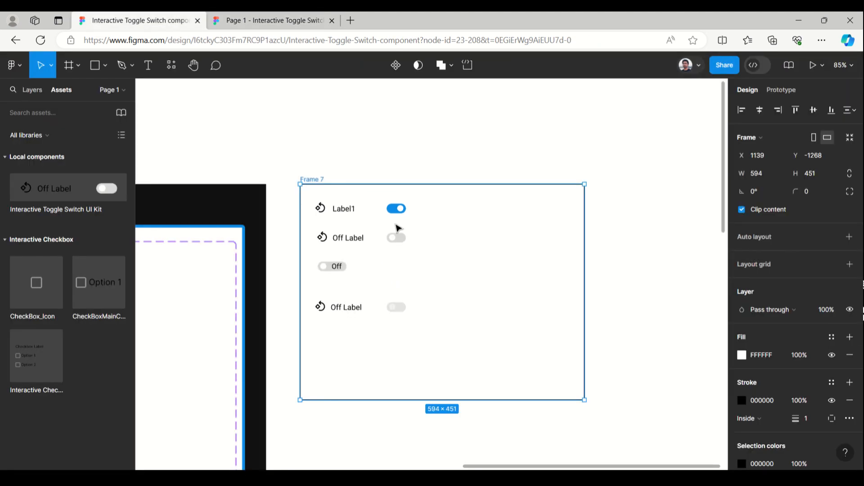
Select the Interactive Toggle Switch UI Kit component set to review its properties, and show the page's layers
scroll(617, 172, "down", 5)
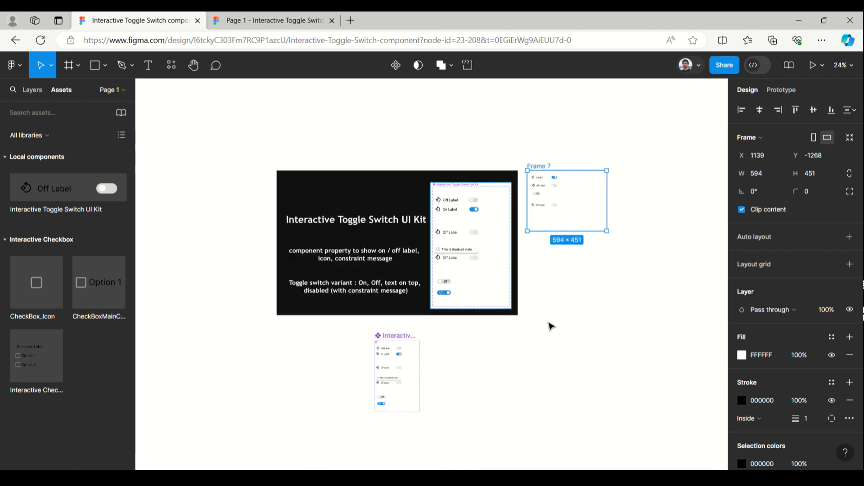
left_click(413, 344)
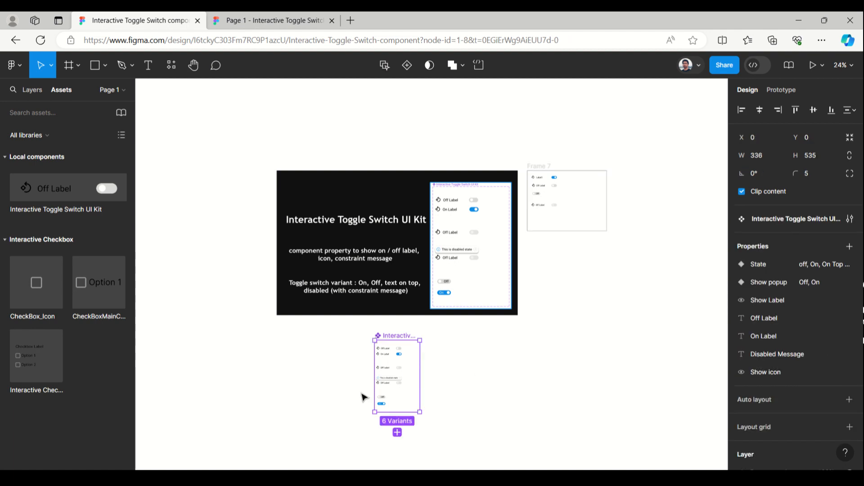
scroll(364, 397, "down", 1)
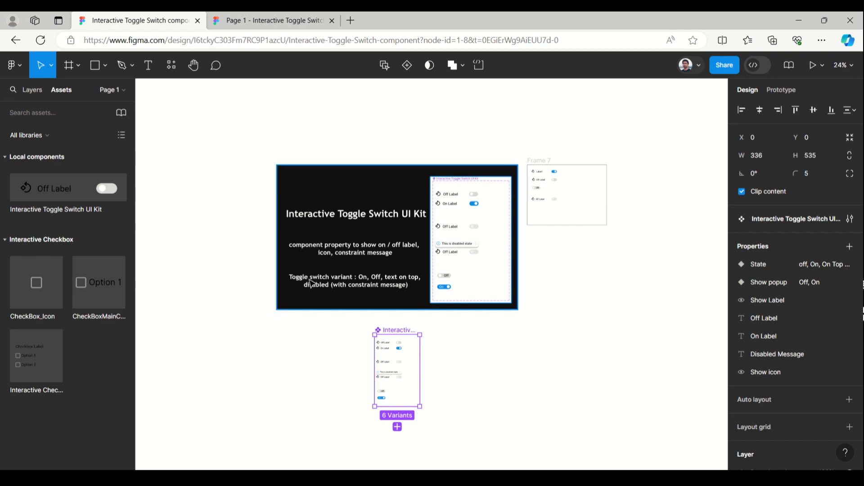
left_click(31, 90)
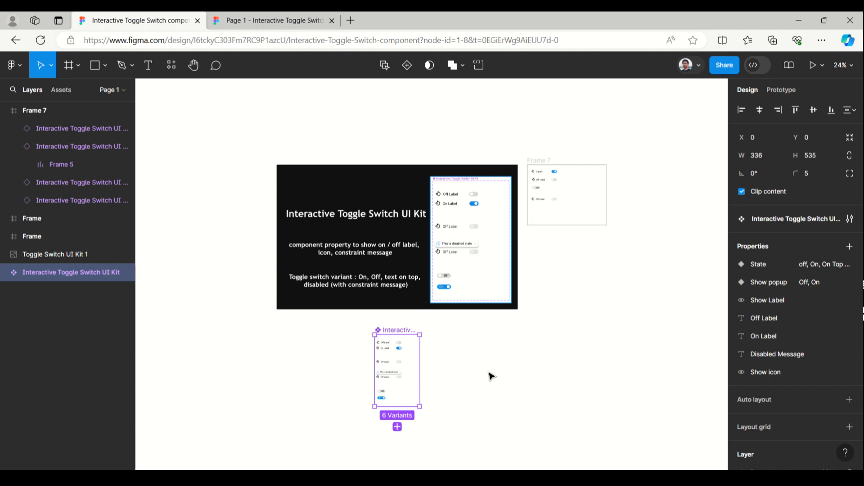
left_click(520, 471)
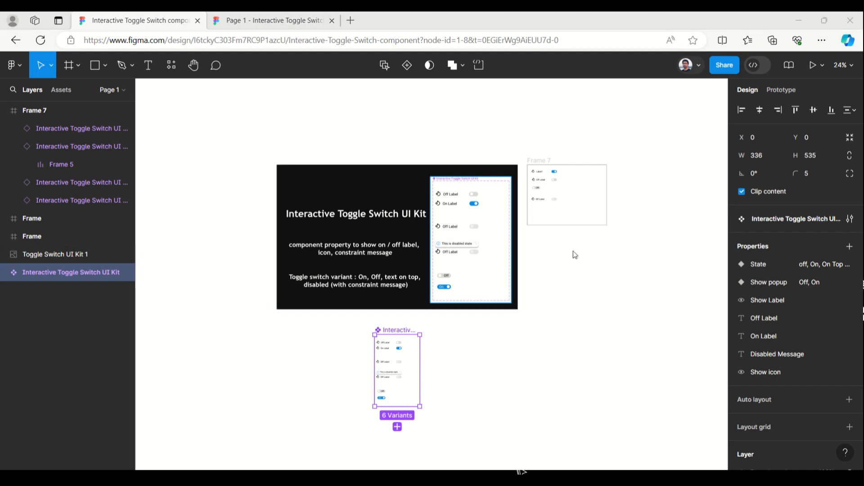